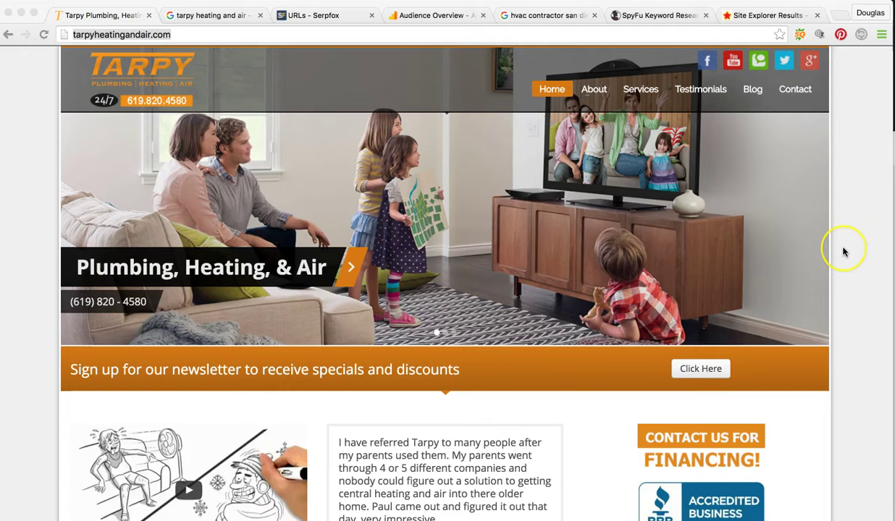
Examine the Tarpy homepage from the banner through the service sections and blog to the lower service descriptions.
scroll(843, 251, down, 5)
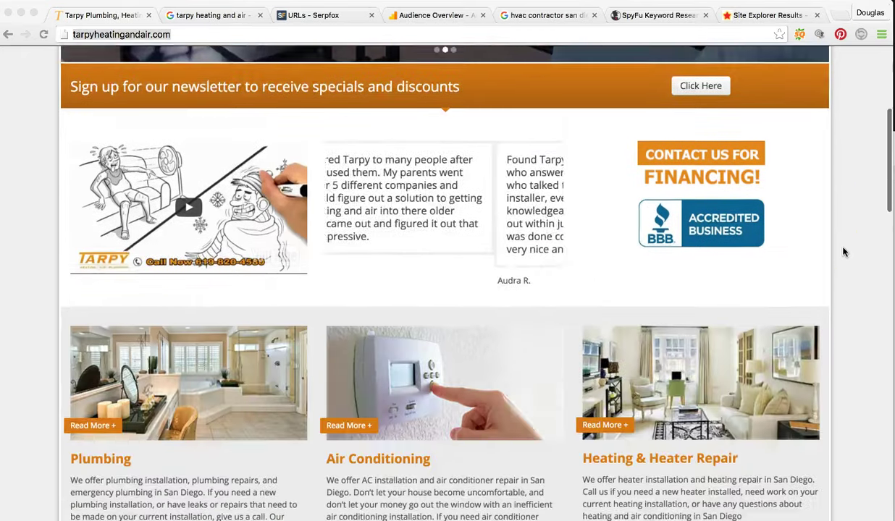
scroll(843, 251, down, 5)
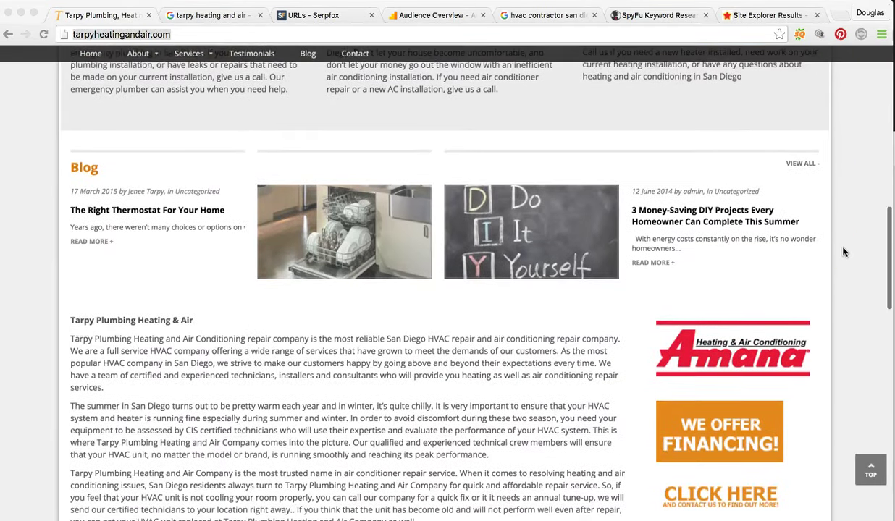
scroll(842, 251, up, 3)
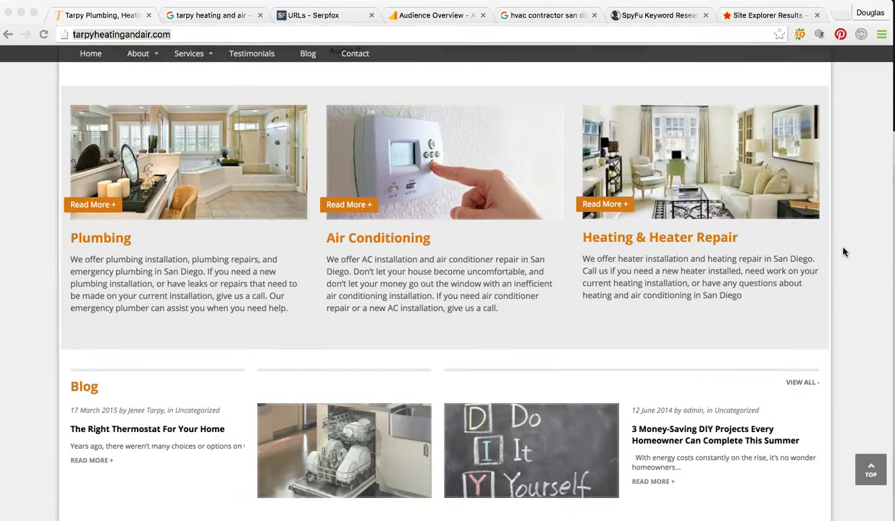
scroll(842, 251, up, 5)
scroll(843, 251, up, 2)
scroll(842, 251, down, 7)
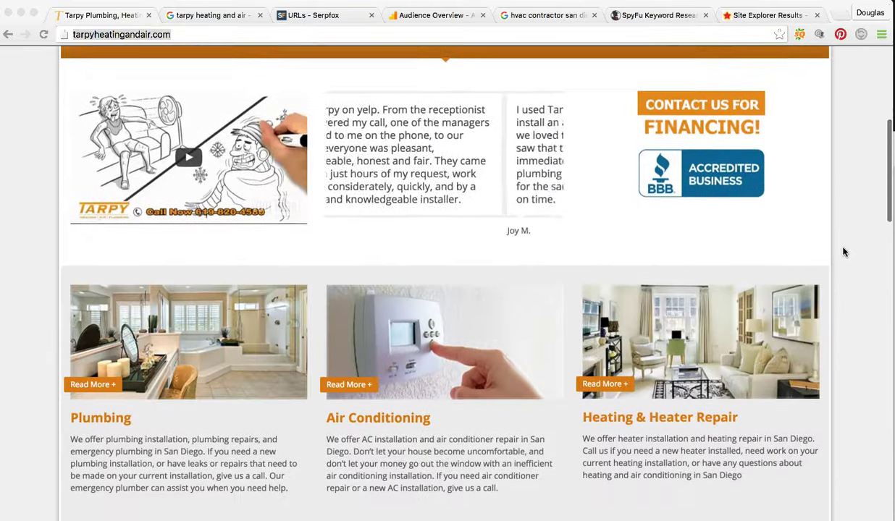
scroll(843, 251, down, 5)
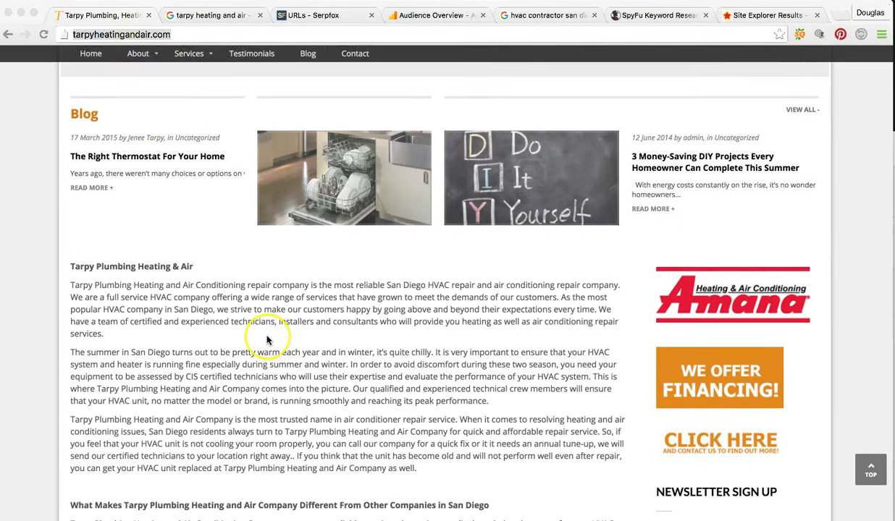
scroll(267, 340, down, 2)
scroll(267, 340, down, 11)
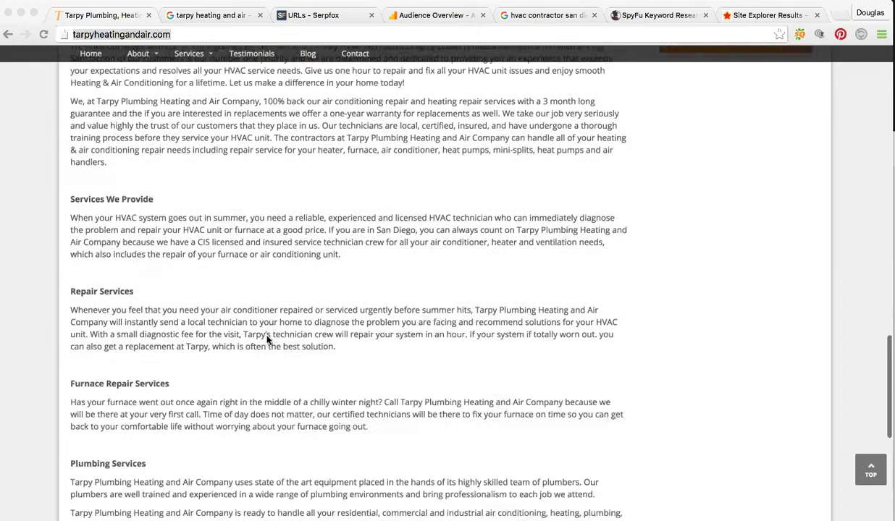
scroll(268, 340, down, 4)
scroll(267, 340, up, 6)
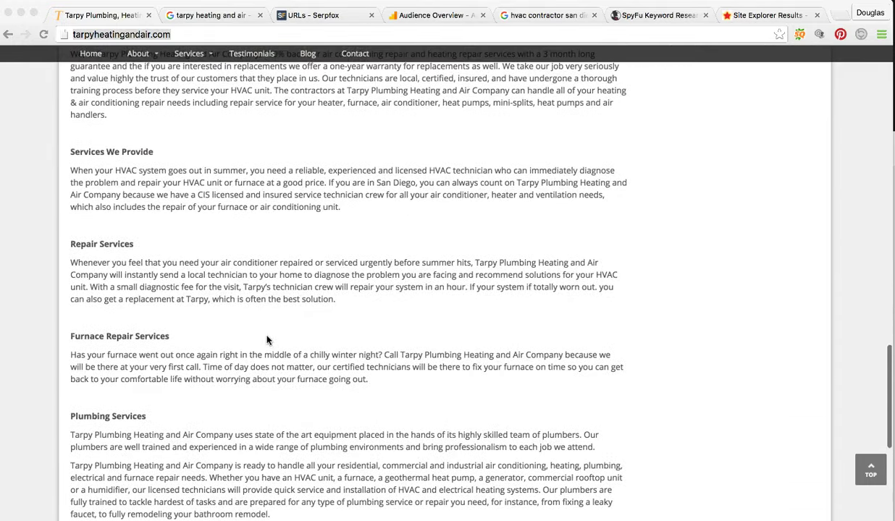
Highlight the introductory text under the "Tarpy Plumbing Heating & Air" heading on the homepage, then clear the selection.
click(270, 347)
scroll(270, 347, up, 9)
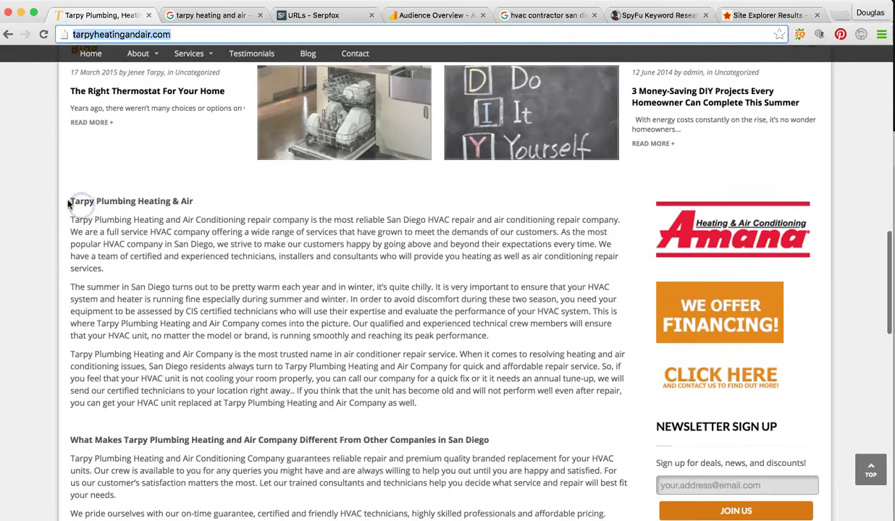
drag(66, 206, 340, 377)
click(266, 322)
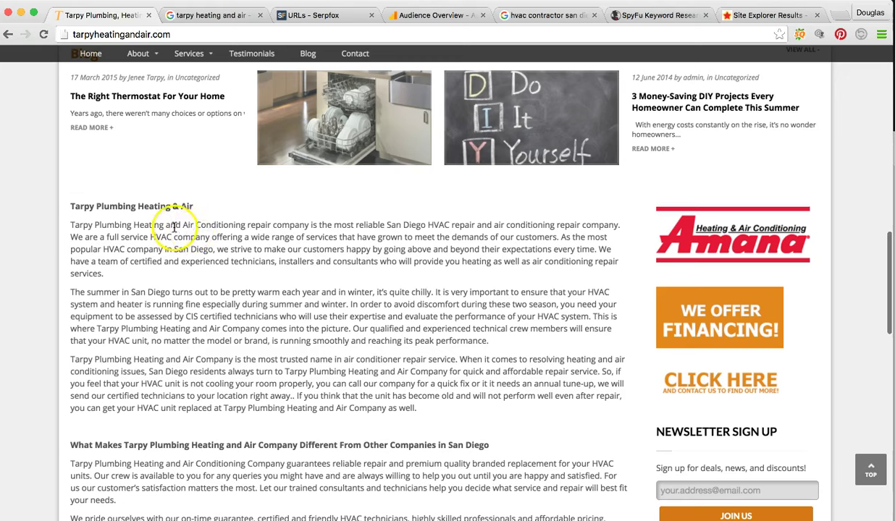
click(280, 228)
Read the remaining homepage copy down to the footer, and return to the top of the page.
scroll(130, 378, down, 5)
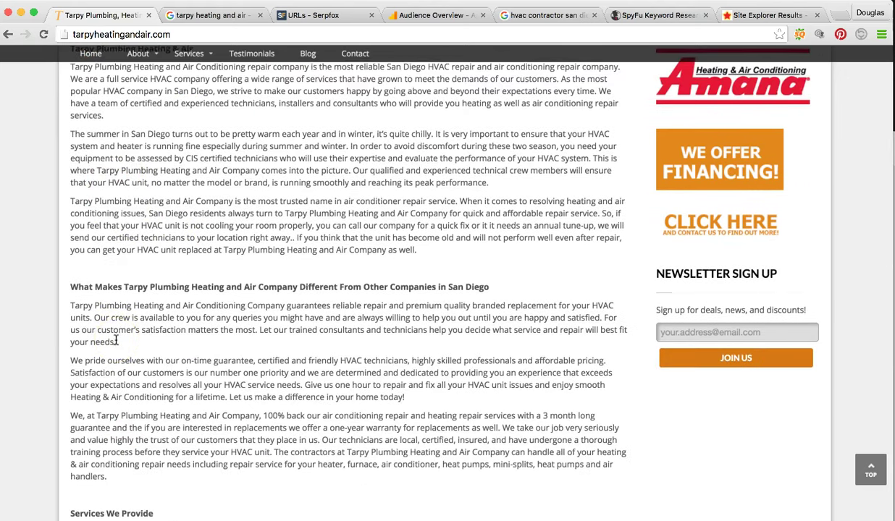
scroll(116, 340, down, 2)
scroll(116, 340, down, 14)
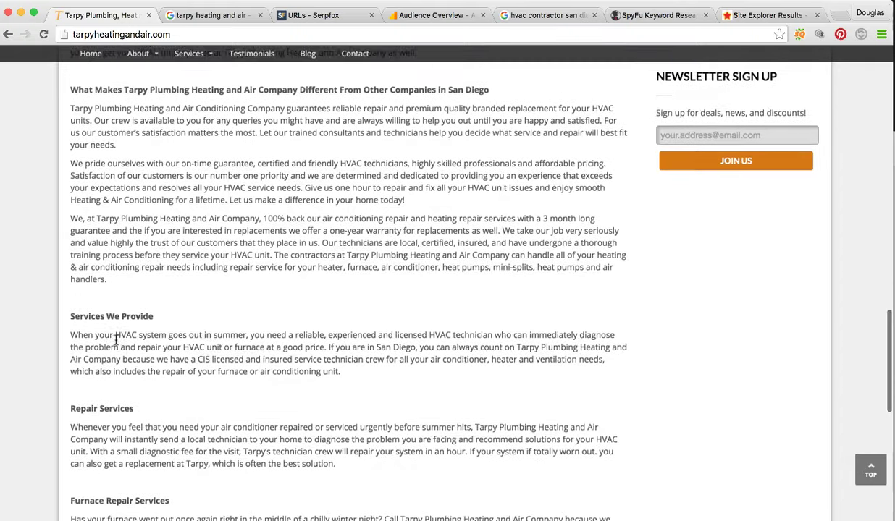
scroll(116, 340, down, 1)
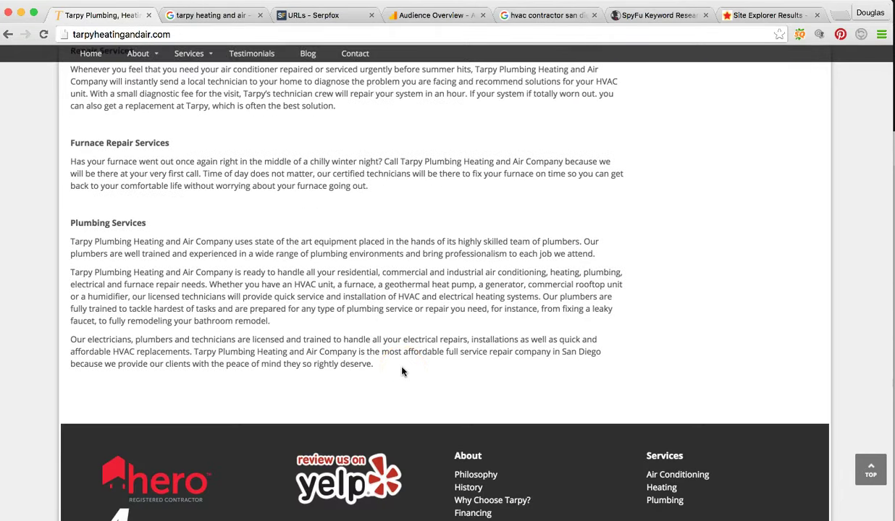
scroll(404, 371, down, 1)
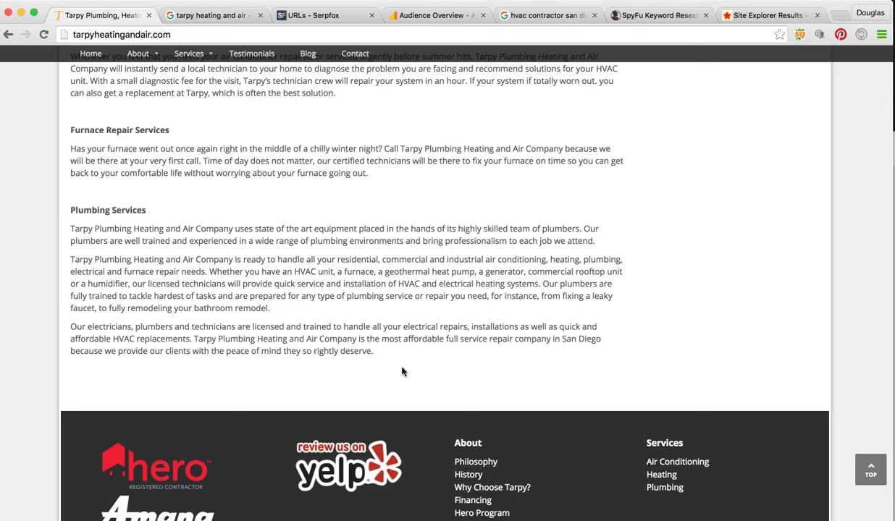
scroll(403, 372, down, 1)
scroll(403, 372, up, 20)
scroll(403, 372, up, 4)
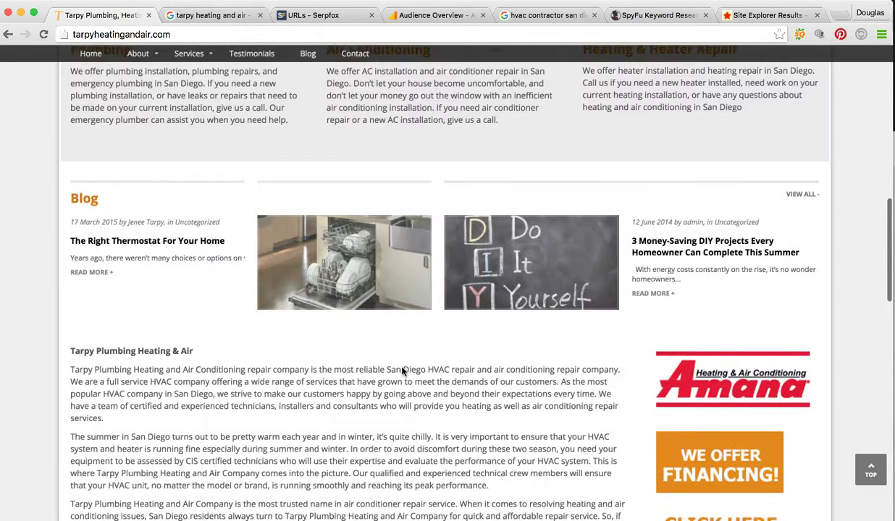
scroll(152, 191, up, 20)
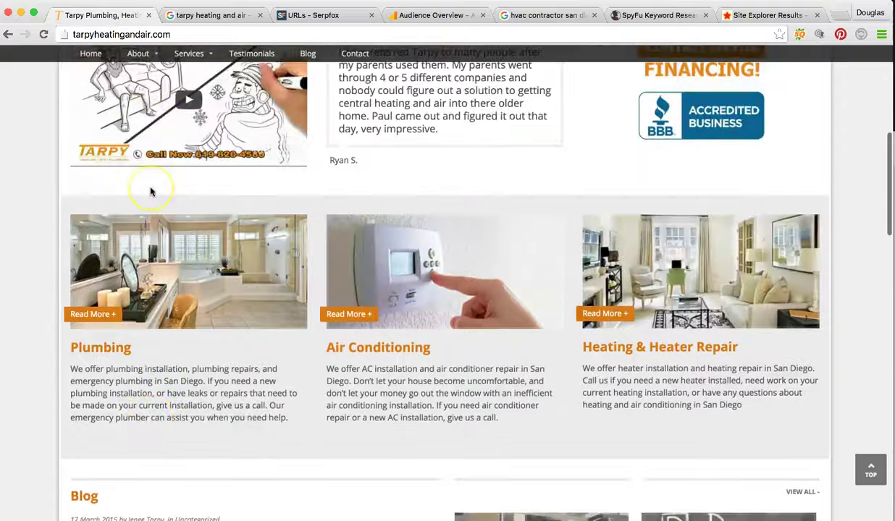
Open the Google results for "tarpy heating and air" and highlight the query and the first listing's title and description.
click(220, 16)
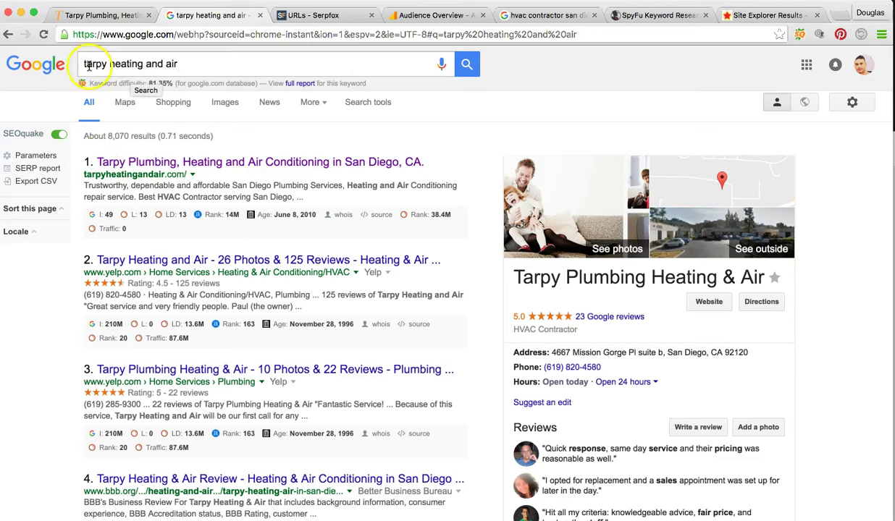
drag(86, 65, 173, 66)
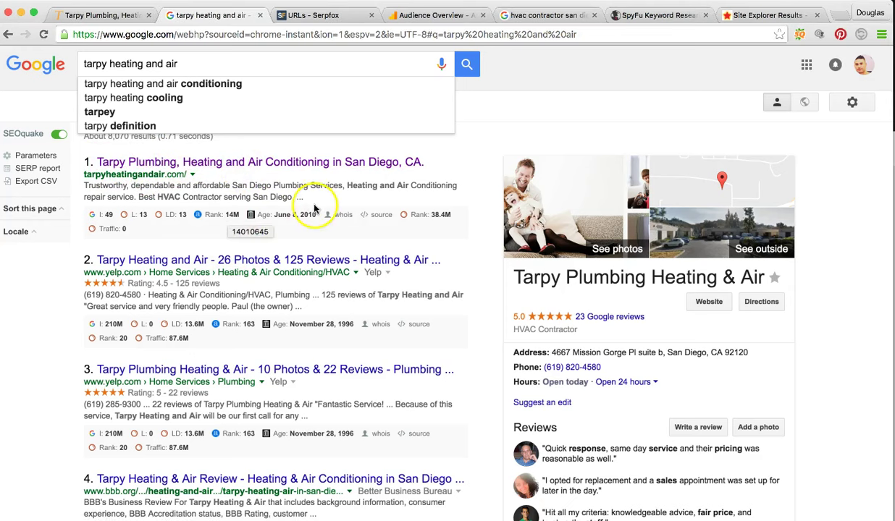
drag(303, 197, 86, 162)
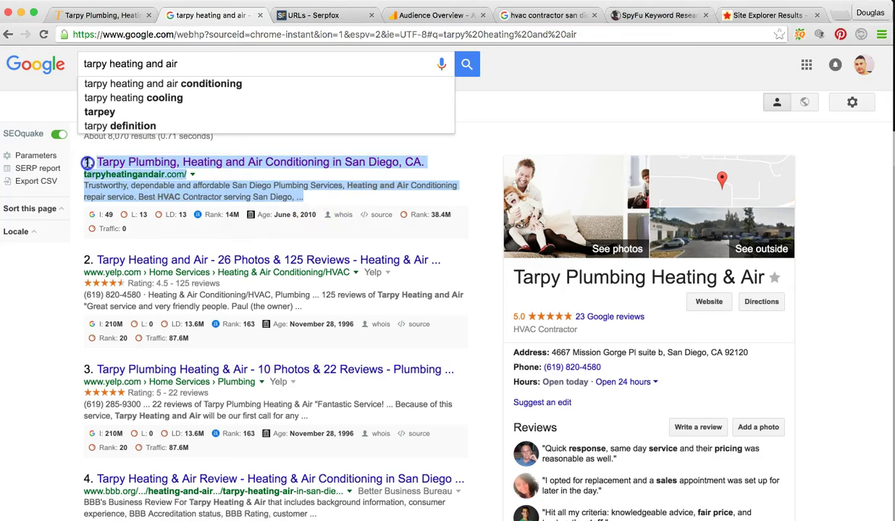
click(447, 156)
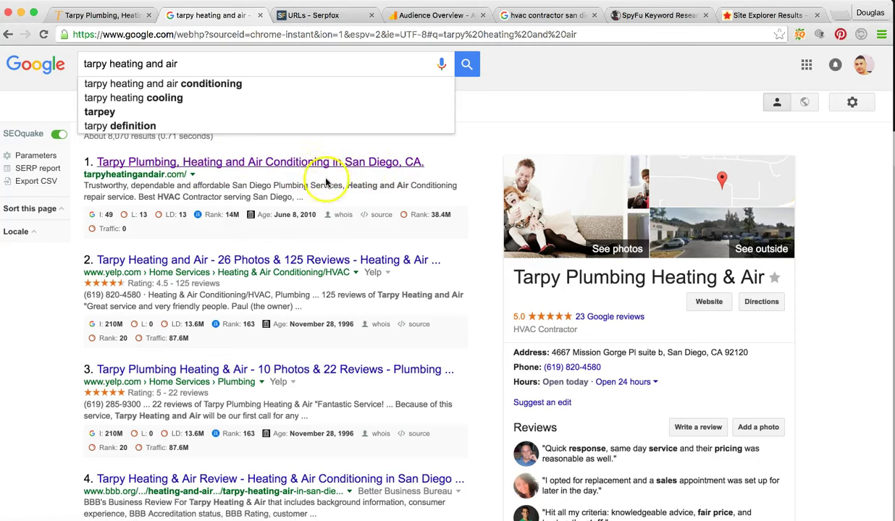
click(467, 148)
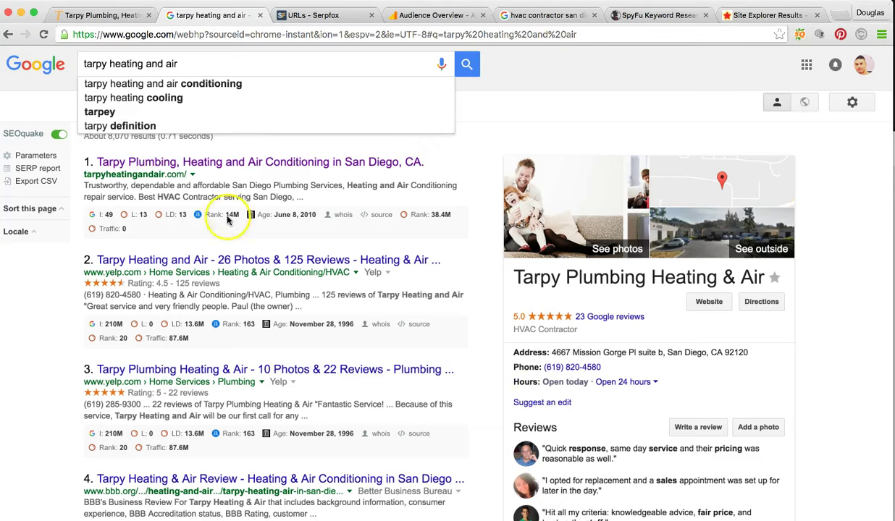
Highlight the meta description of the tarpyheatingandair.com search result to read it, then clear the selection.
drag(89, 186, 355, 198)
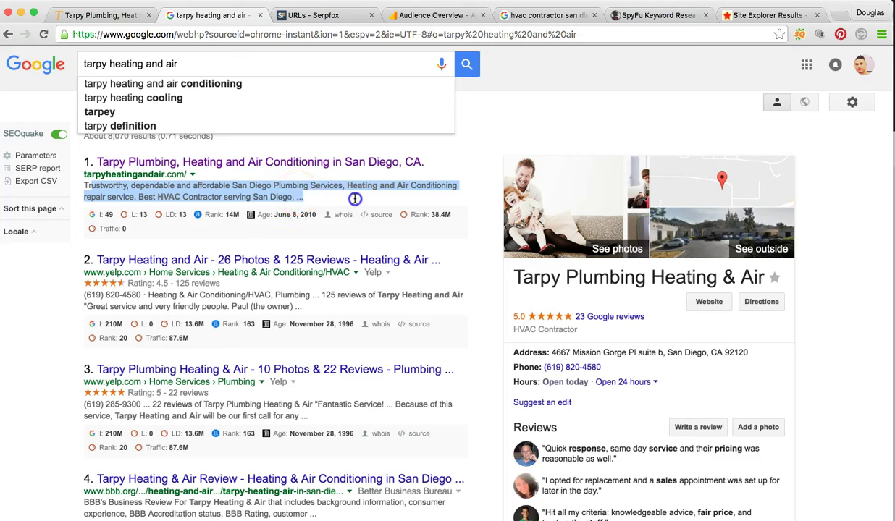
click(355, 198)
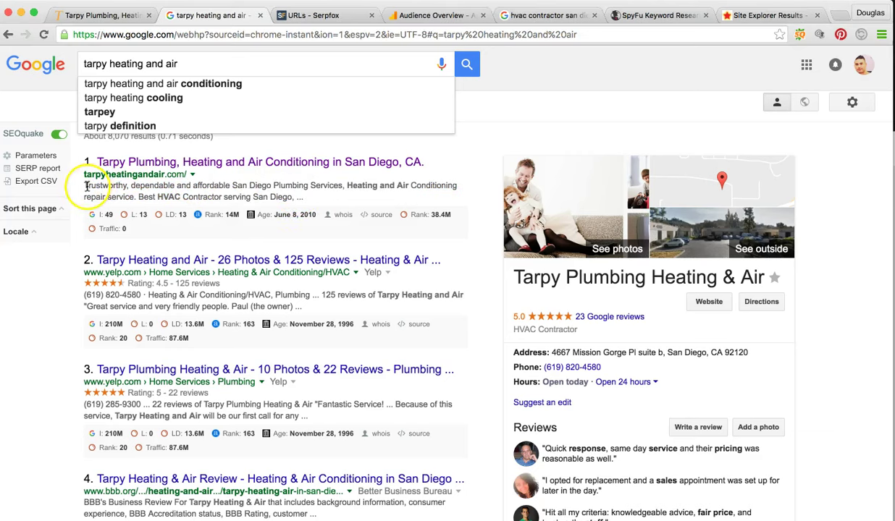
drag(89, 185, 370, 195)
click(399, 200)
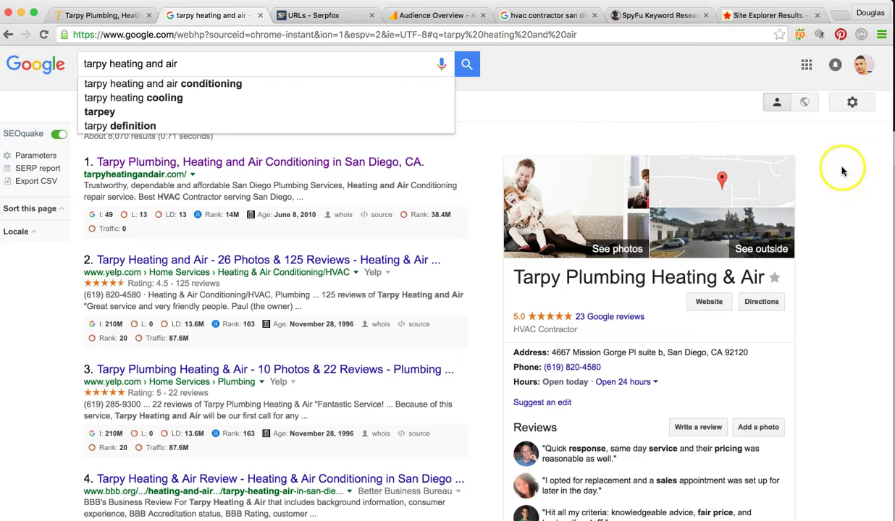
Check Trust Flow in the Majestic report for tarpyheatingandair.com, consult the Backlinks Trust Flow (TF) Quality Meter.png chart, and return to the report.
click(742, 16)
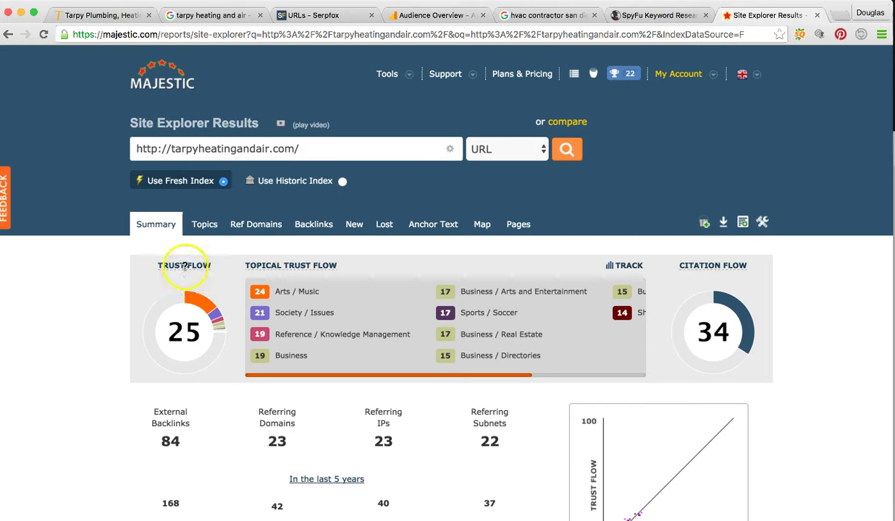
mouse_move(193, 302)
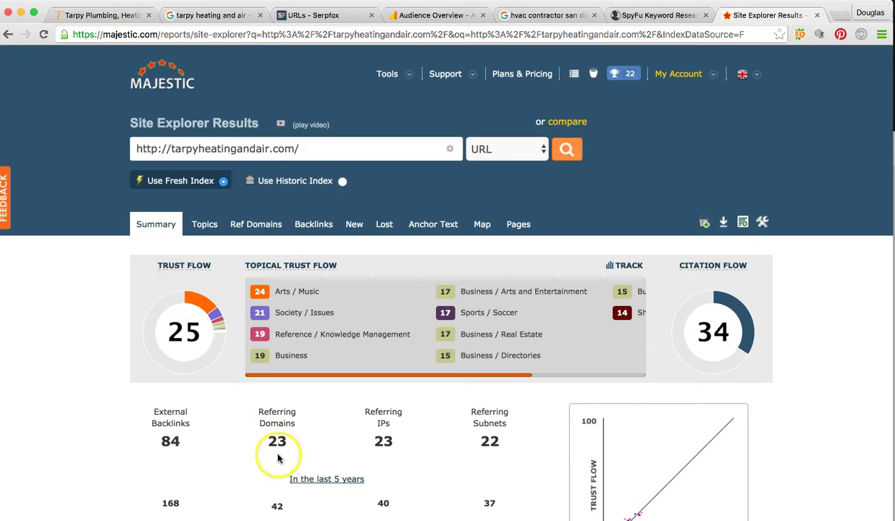
mouse_move(185, 265)
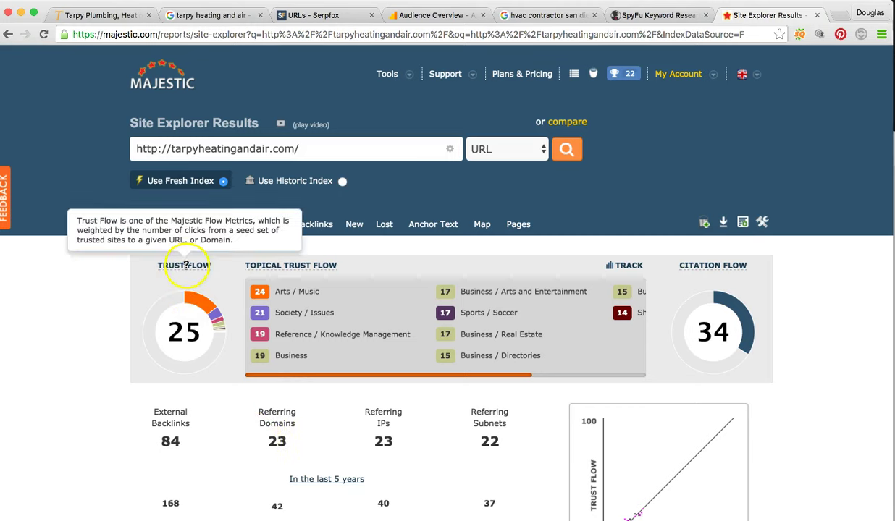
key(super+Tab)
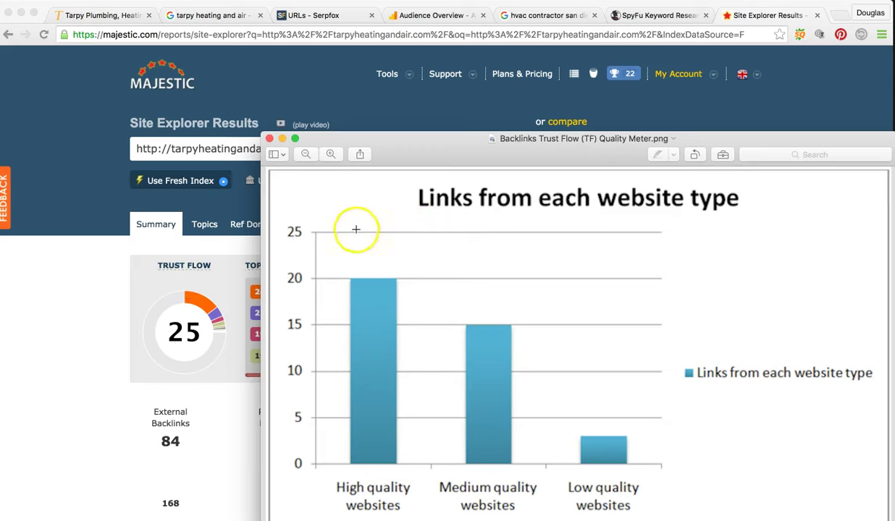
click(131, 292)
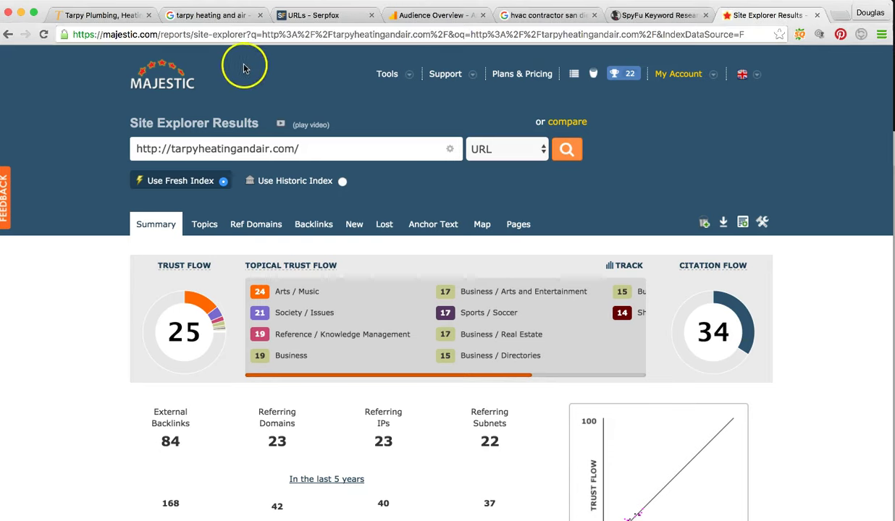
Revisit the homepage's written content and the Google results for "tarpy heating and air".
click(97, 14)
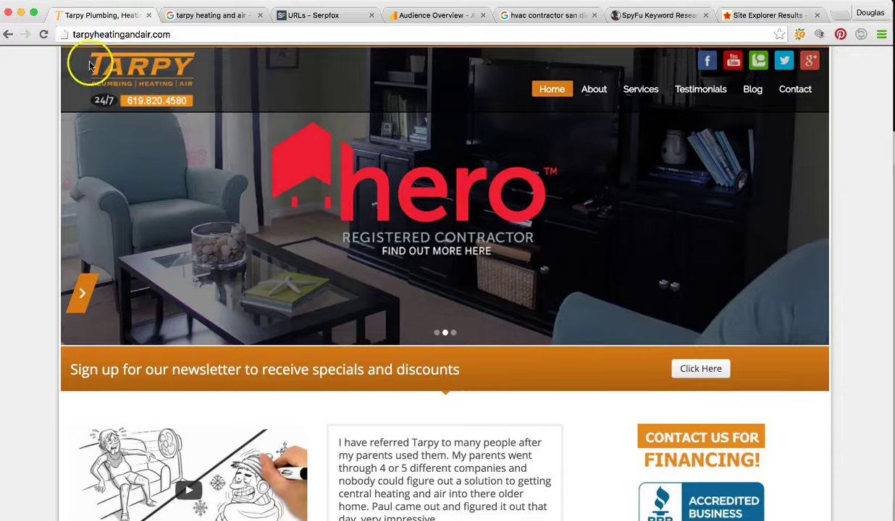
scroll(296, 289, down, 5)
scroll(296, 295, down, 6)
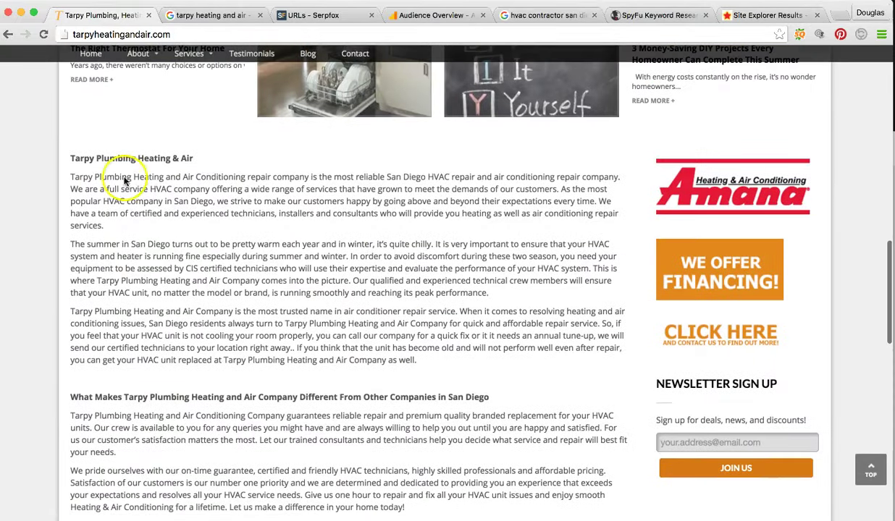
click(210, 16)
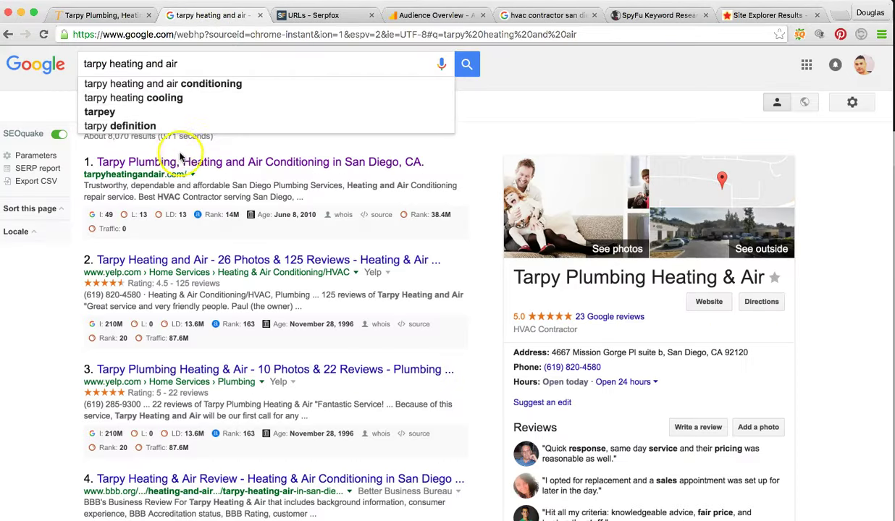
Review the Trust Flow and backlink summary in Majestic's Site Explorer, and go back to the previous report page.
click(769, 14)
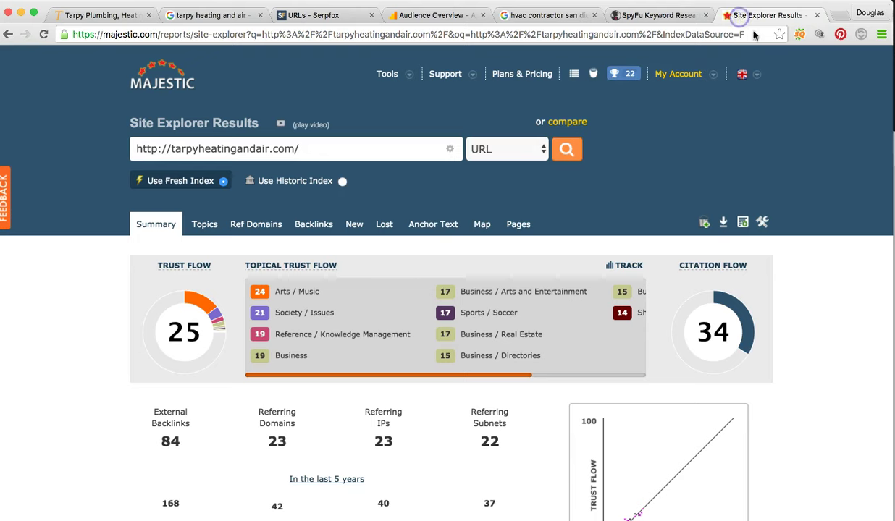
scroll(42, 293, down, 4)
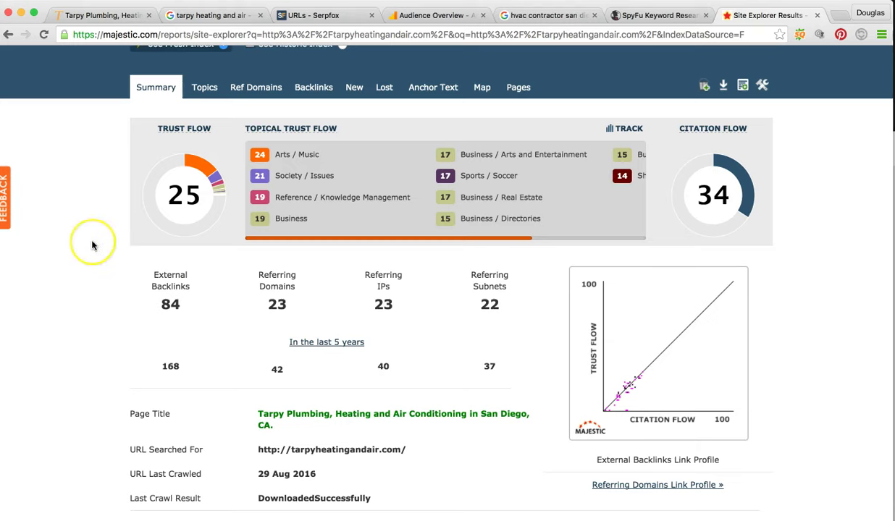
scroll(92, 245, up, 3)
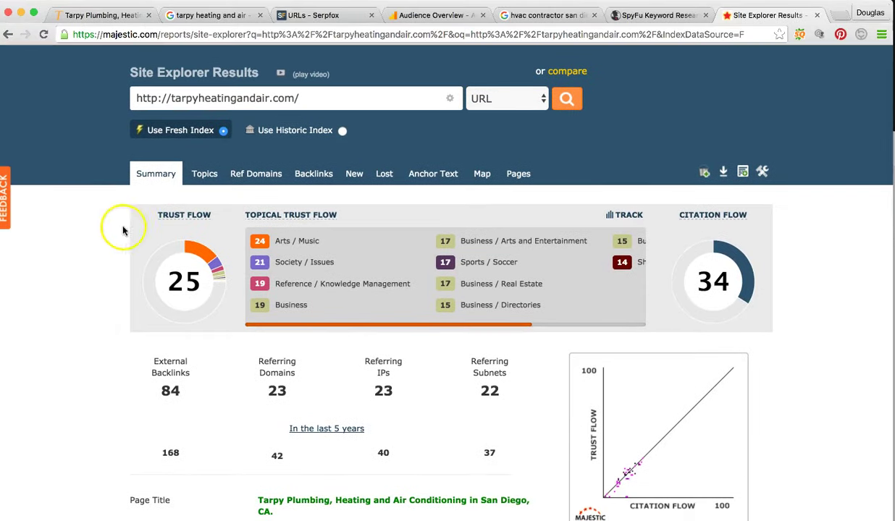
click(8, 34)
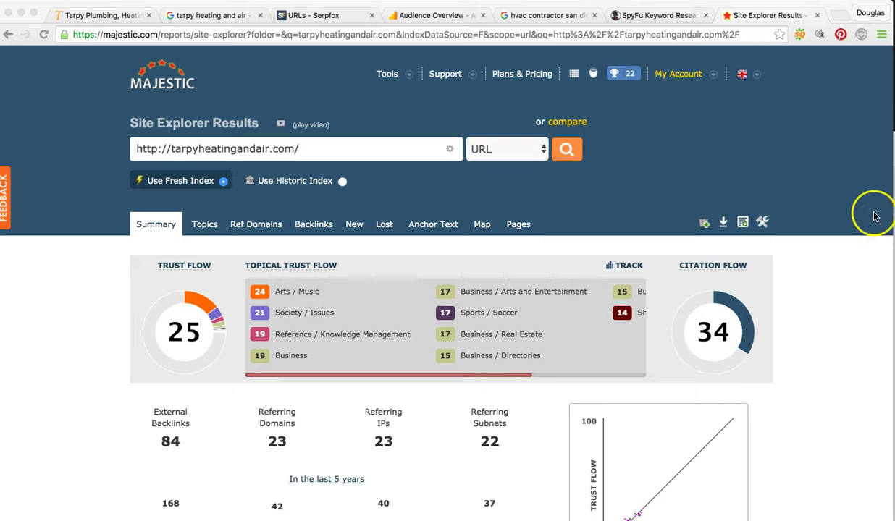
Switch to Google Analytics and examine the daily sessions trend from early July to September 1, 2016 in the Audience Overview.
click(425, 16)
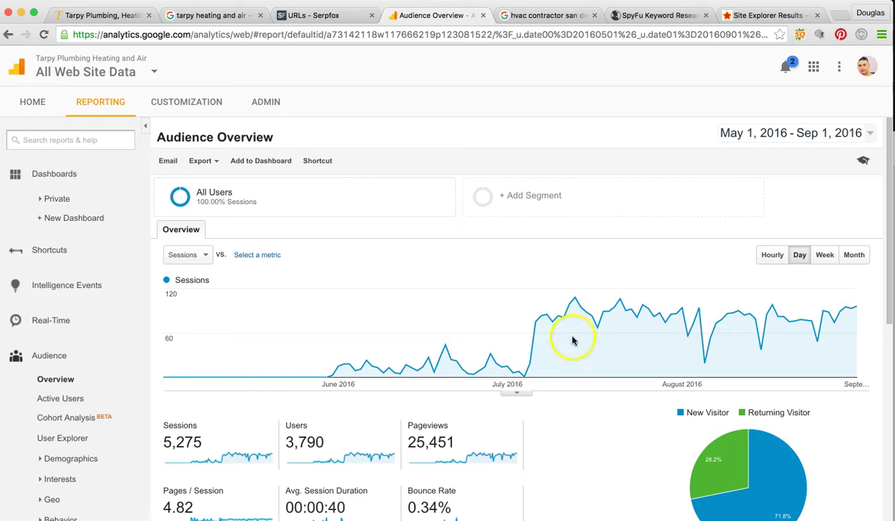
mouse_move(154, 366)
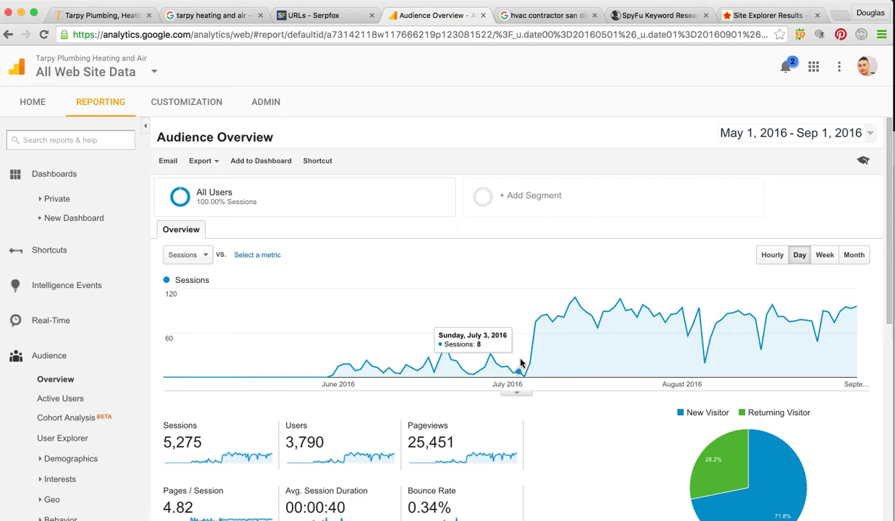
drag(522, 357, 546, 329)
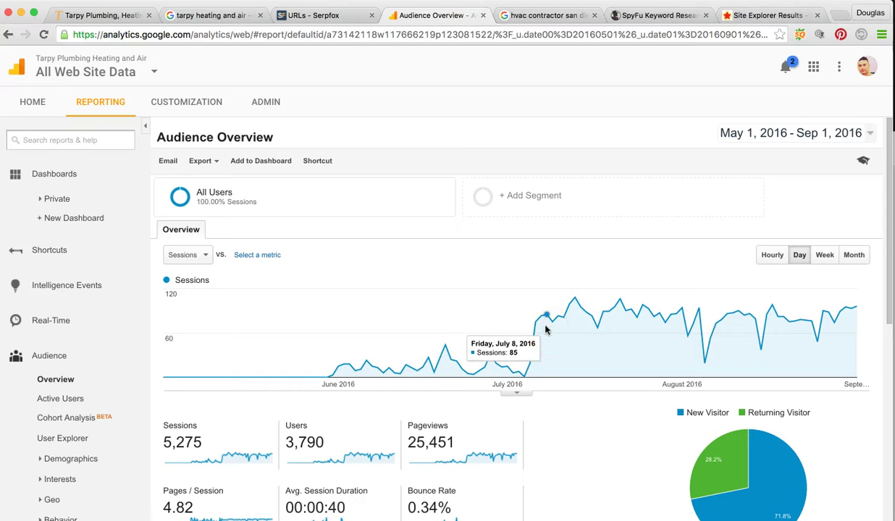
drag(546, 329, 855, 310)
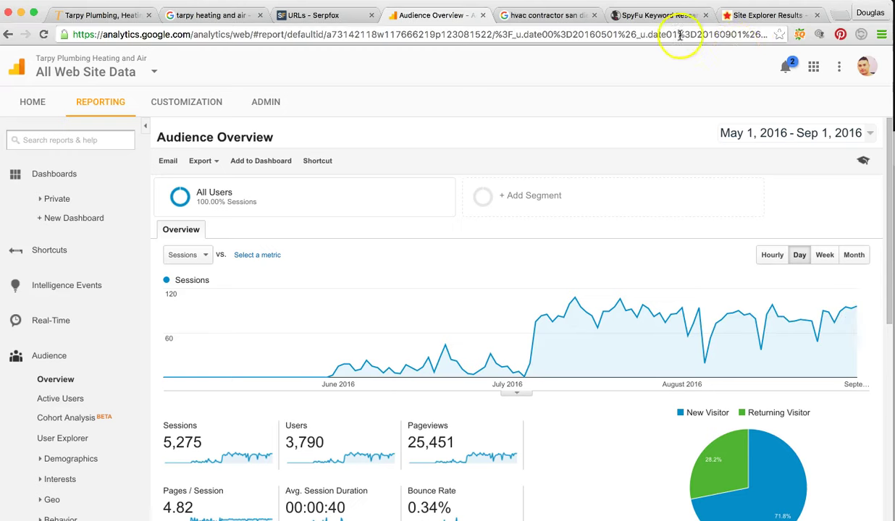
Open the SpyFu SEO Overview for tarpyheatingandair.com and examine its estimated monthly SEO clicks from May to August 2016.
click(664, 15)
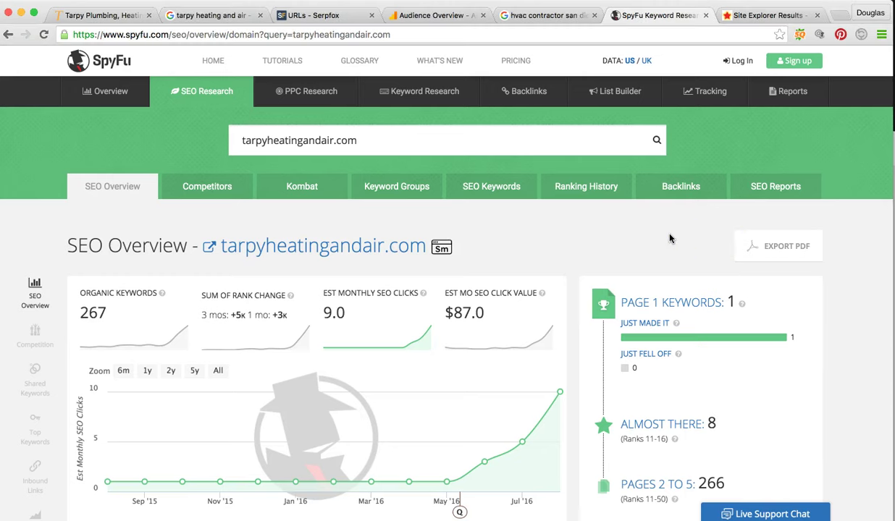
scroll(669, 238, down, 2)
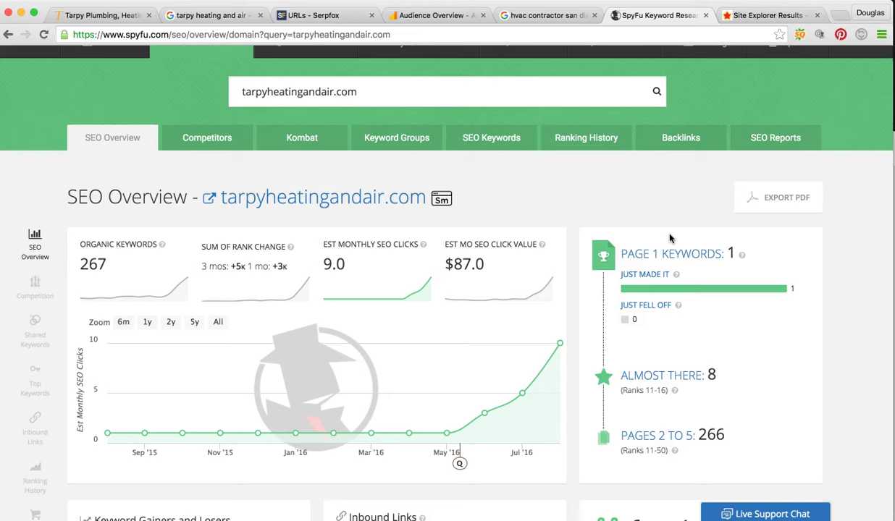
mouse_move(414, 431)
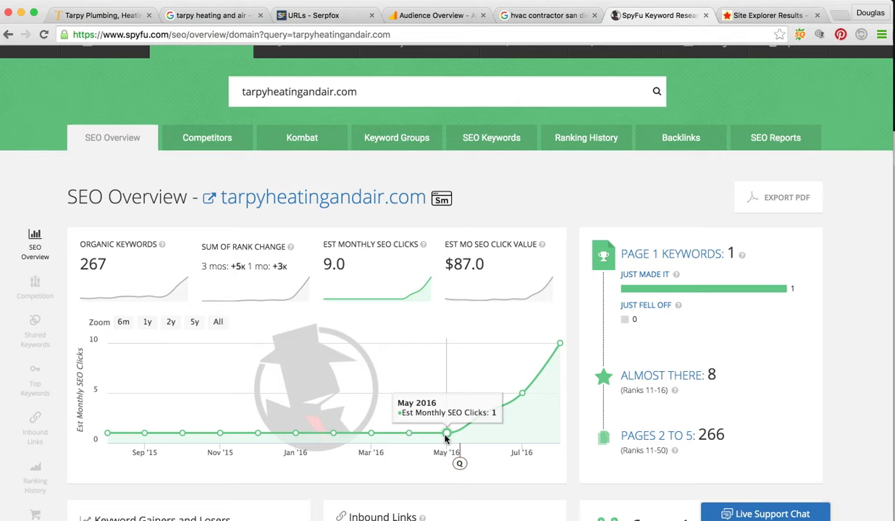
click(563, 343)
mouse_move(561, 347)
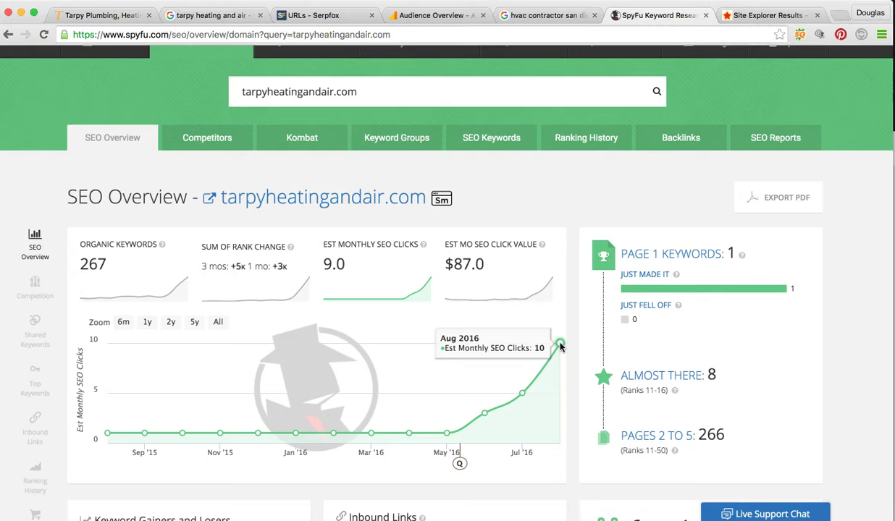
click(521, 391)
click(509, 356)
scroll(558, 346, down, 1)
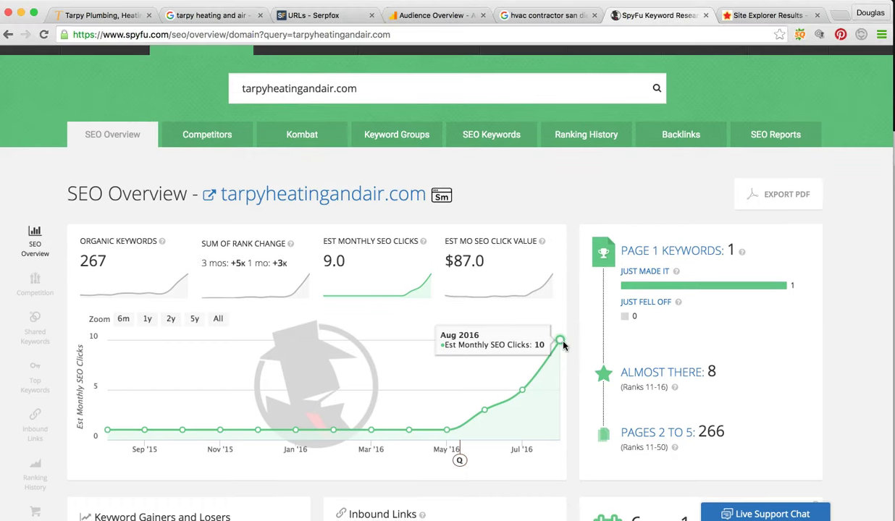
scroll(434, 65, up, 1)
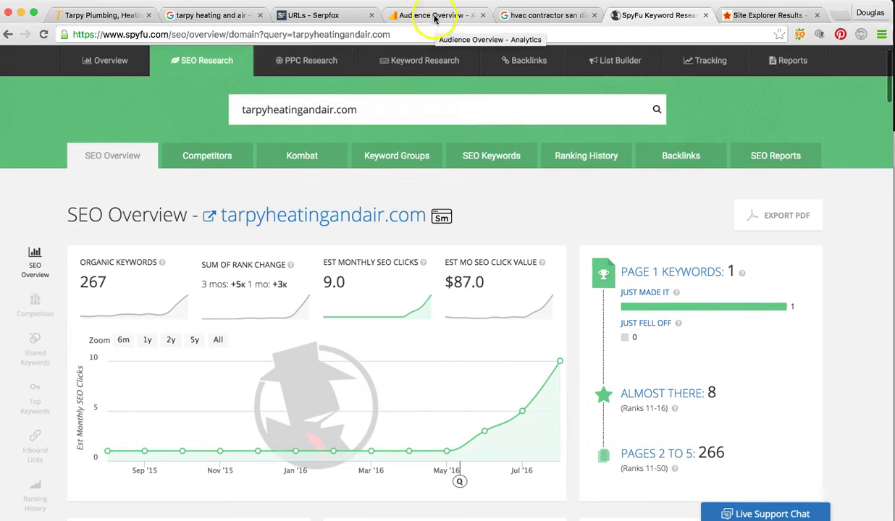
Compare the late-August sessions in Google Analytics with SpyFu's July and August 2016 estimated monthly SEO clicks.
click(427, 15)
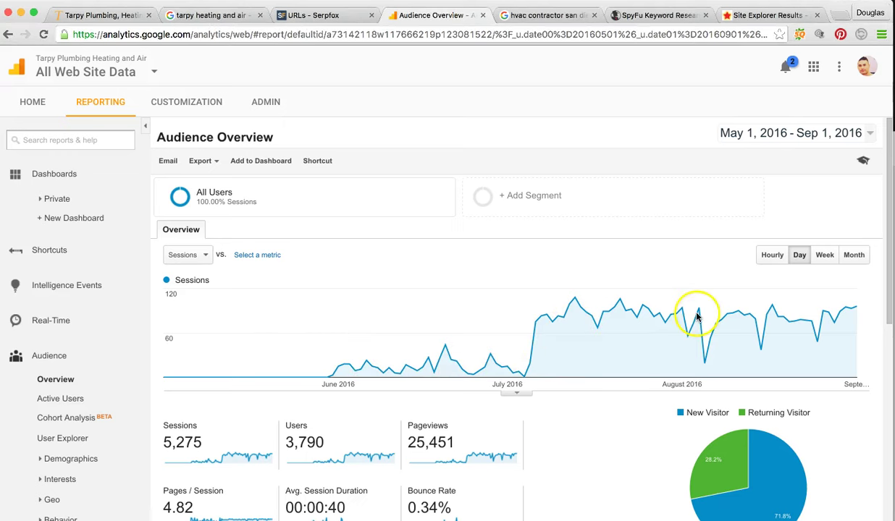
click(853, 311)
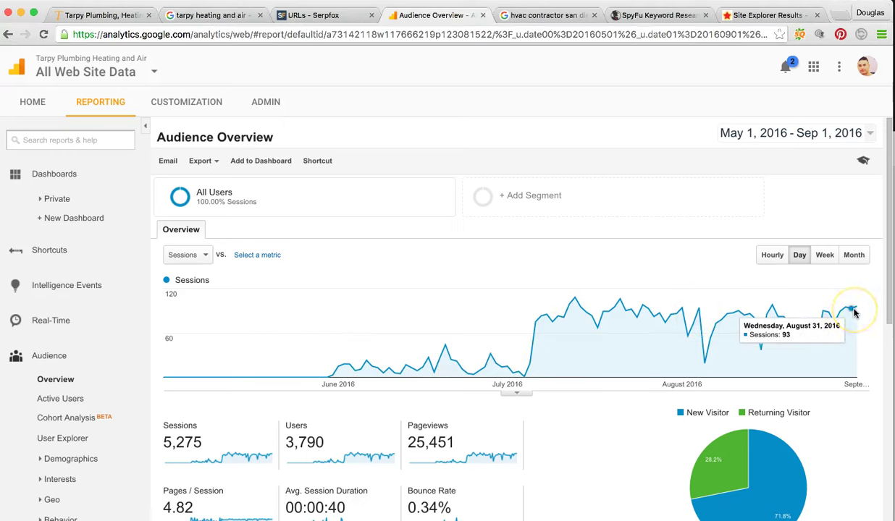
click(637, 15)
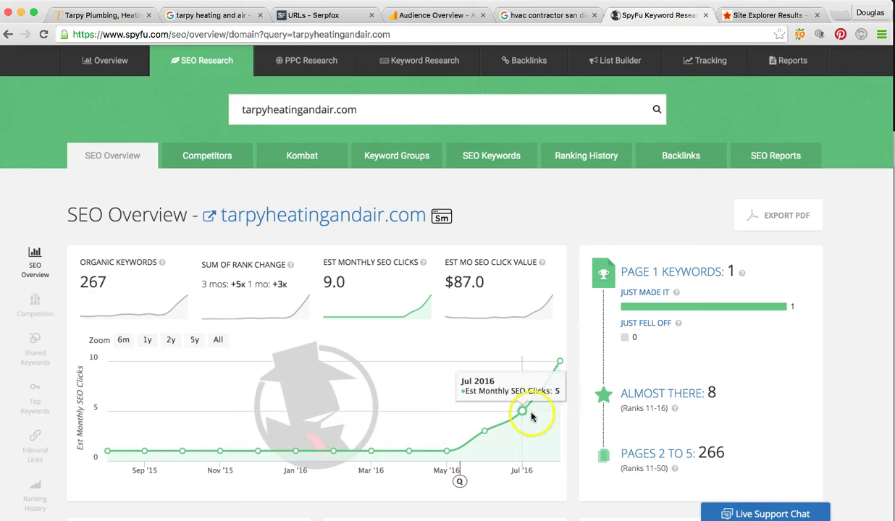
click(560, 362)
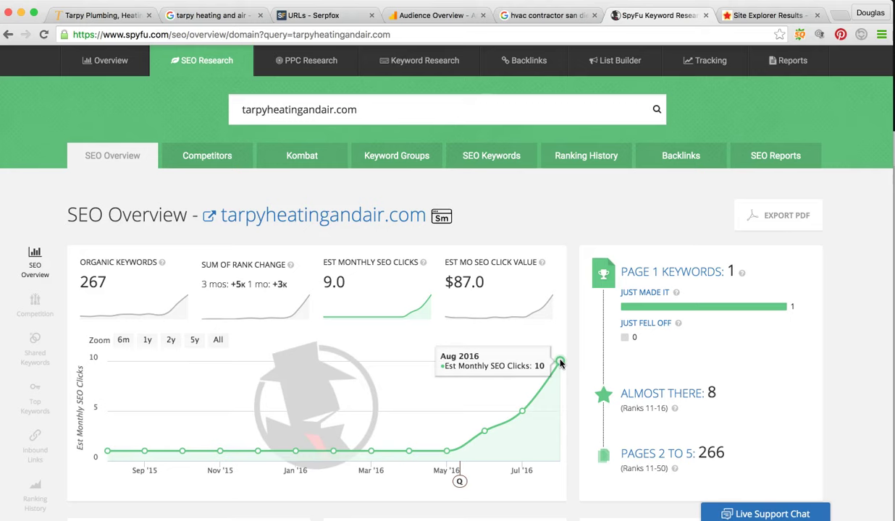
mouse_move(579, 363)
mouse_down()
mouse_move(590, 364)
mouse_move(529, 399)
mouse_move(552, 365)
mouse_move(426, 423)
mouse_move(464, 427)
mouse_move(455, 419)
mouse_move(566, 366)
mouse_up()
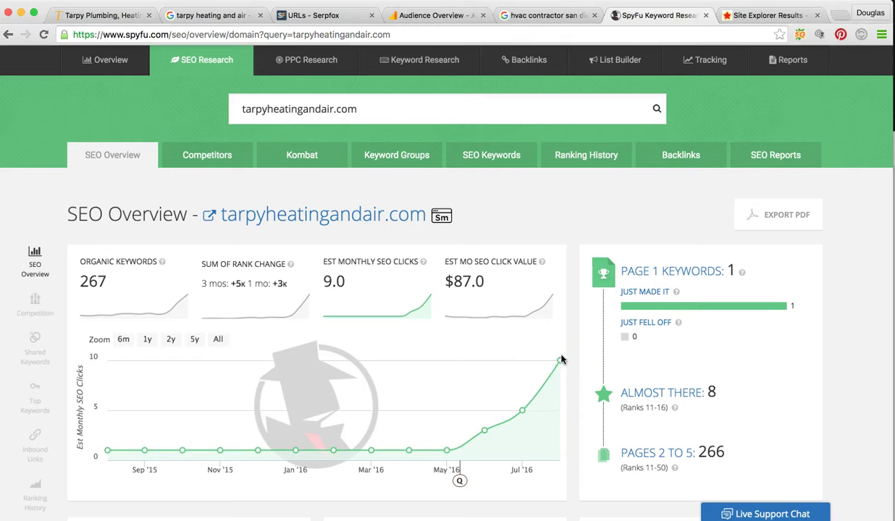
drag(561, 360, 512, 201)
scroll(560, 358, down, 1)
scroll(559, 355, down, 1)
scroll(510, 197, up, 2)
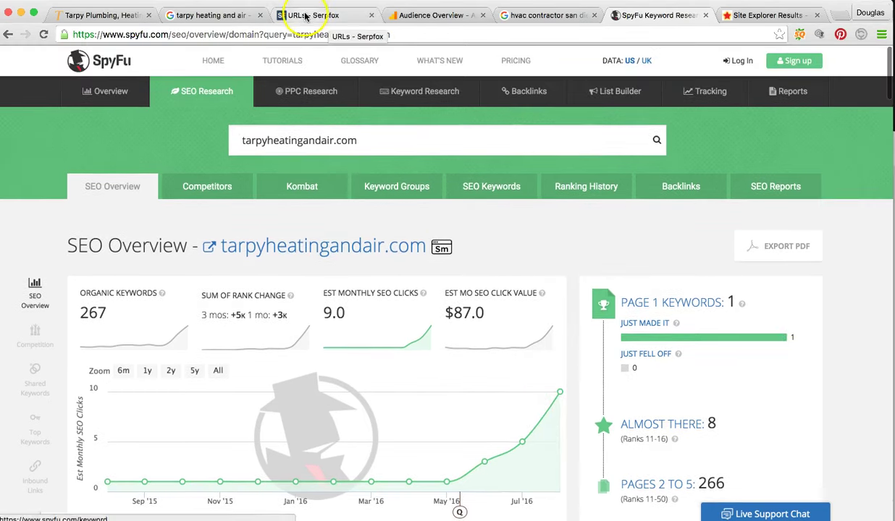
Switch to Serpfox and review the tracked keywords for tarpyheatingandair.com with their ranks, changes and search volumes.
click(300, 13)
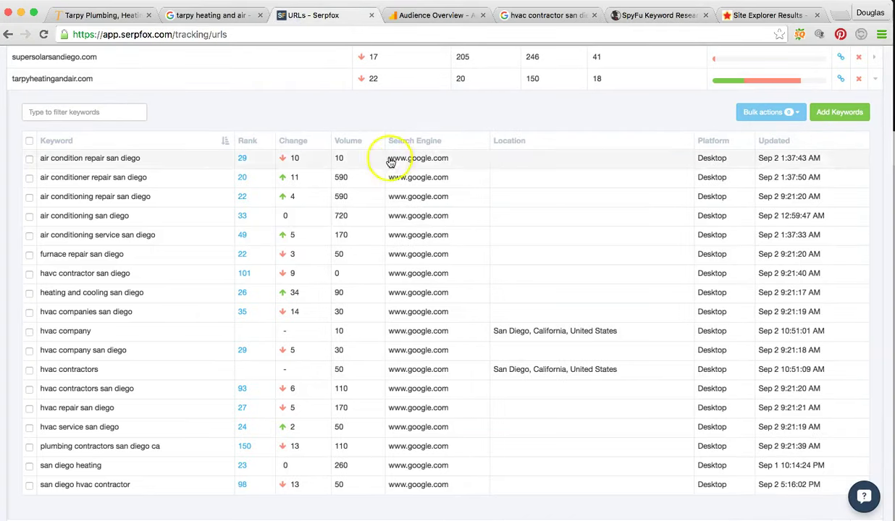
scroll(67, 160, down, 2)
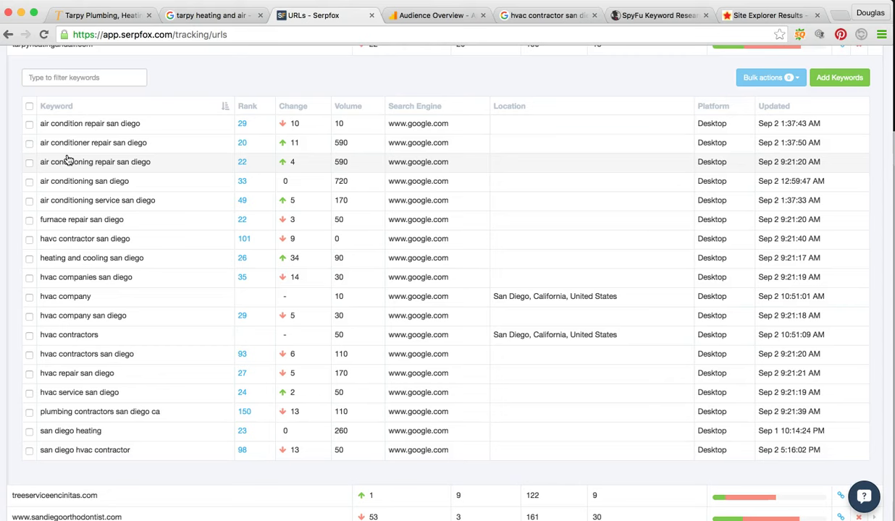
scroll(123, 197, up, 1)
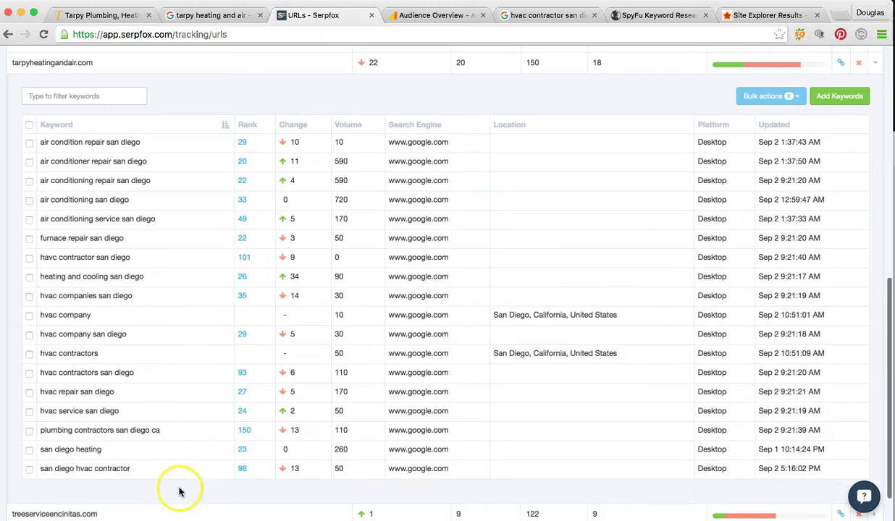
scroll(179, 489, up, 1)
scroll(180, 490, up, 1)
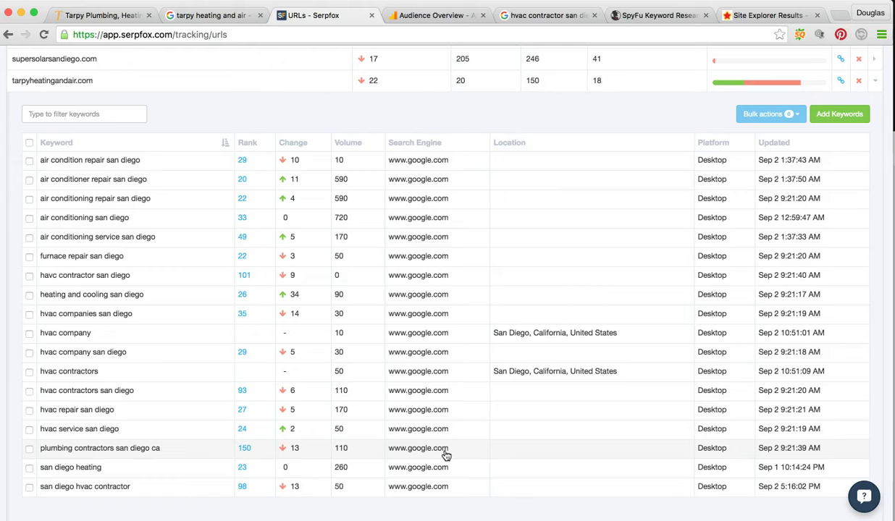
Recheck SpyFu's May and June 2016 click estimates, the Google Analytics sessions chart and the Majestic Site Explorer summary.
click(671, 22)
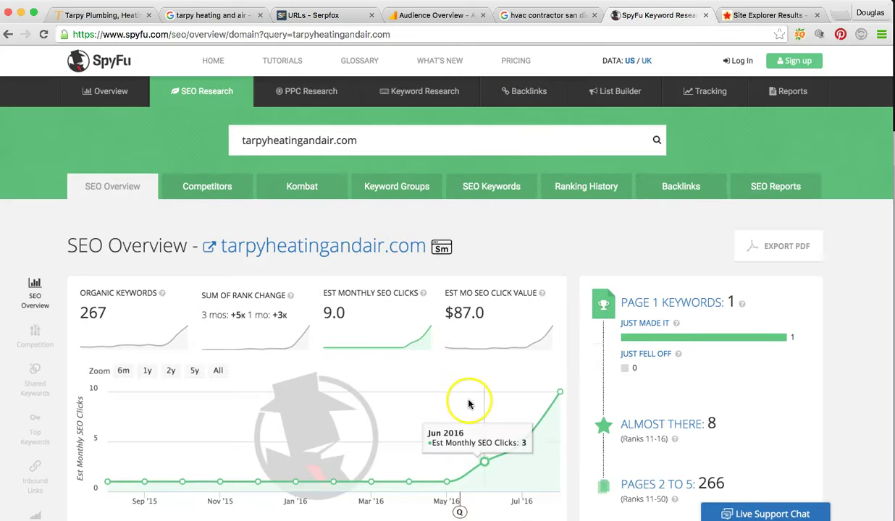
mouse_move(498, 439)
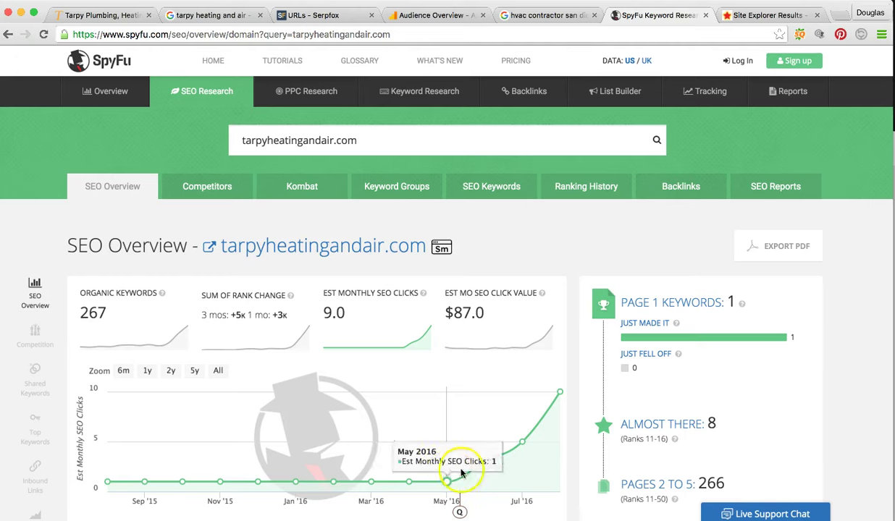
click(423, 15)
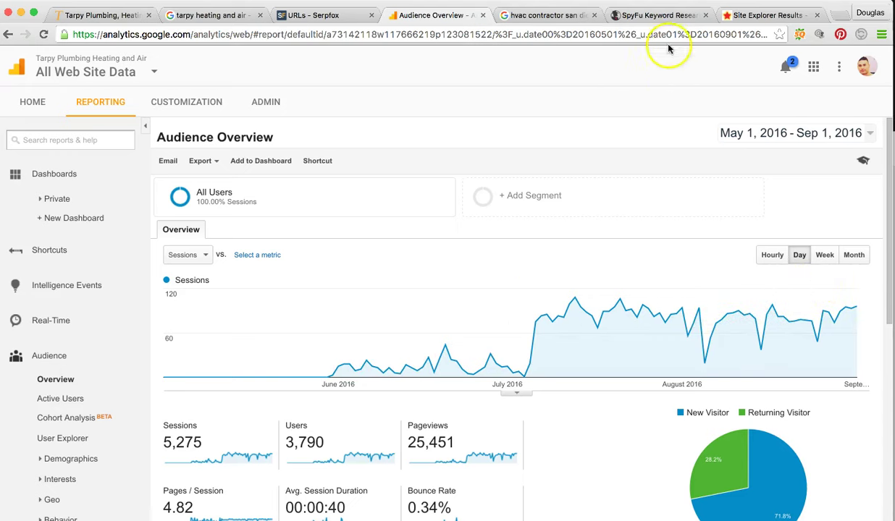
click(761, 16)
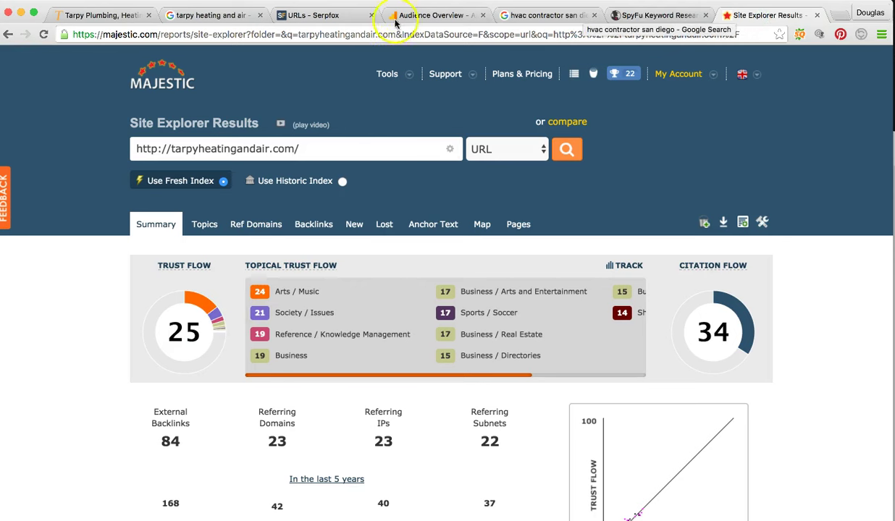
Pass through the Google results for "tarpy heating and air" and return to the banner area of the Tarpy homepage.
click(207, 16)
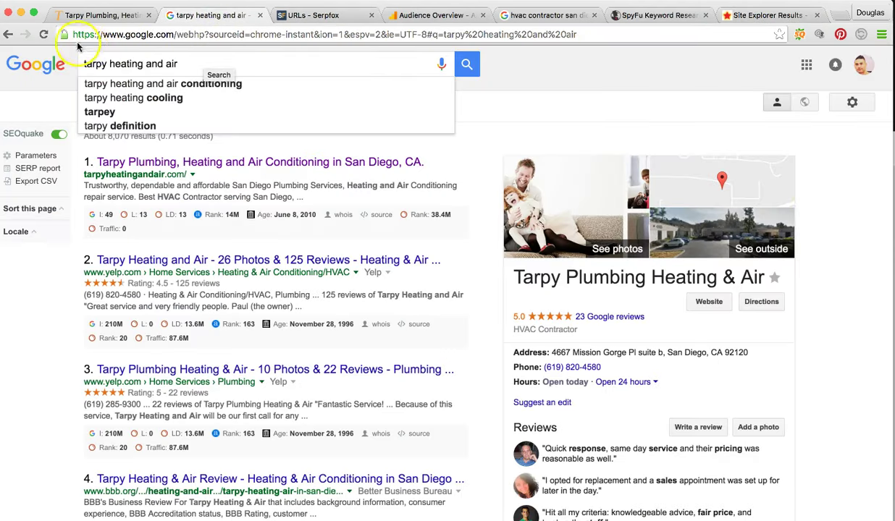
click(81, 17)
click(81, 16)
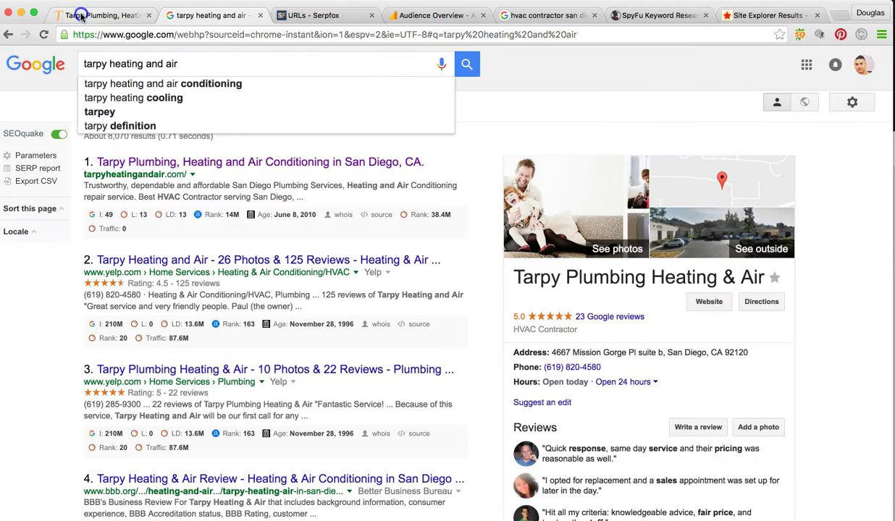
scroll(460, 323, up, 5)
scroll(460, 330, up, 4)
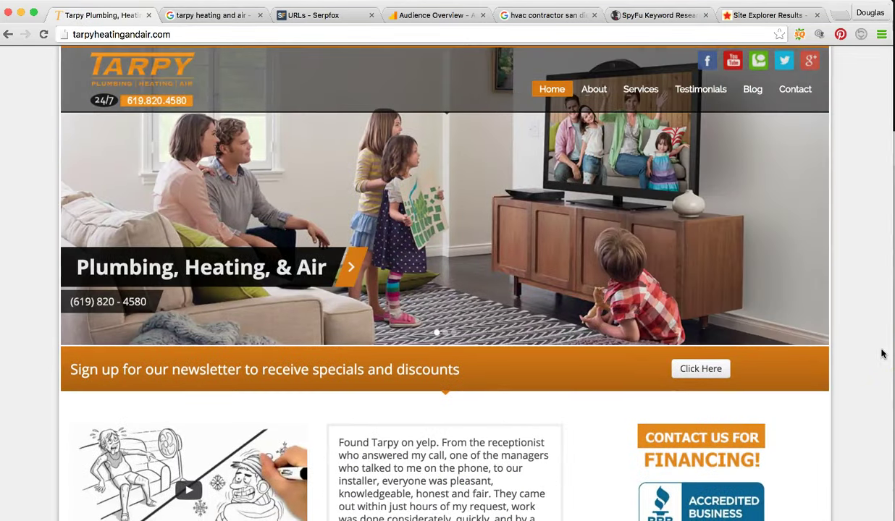
click(853, 353)
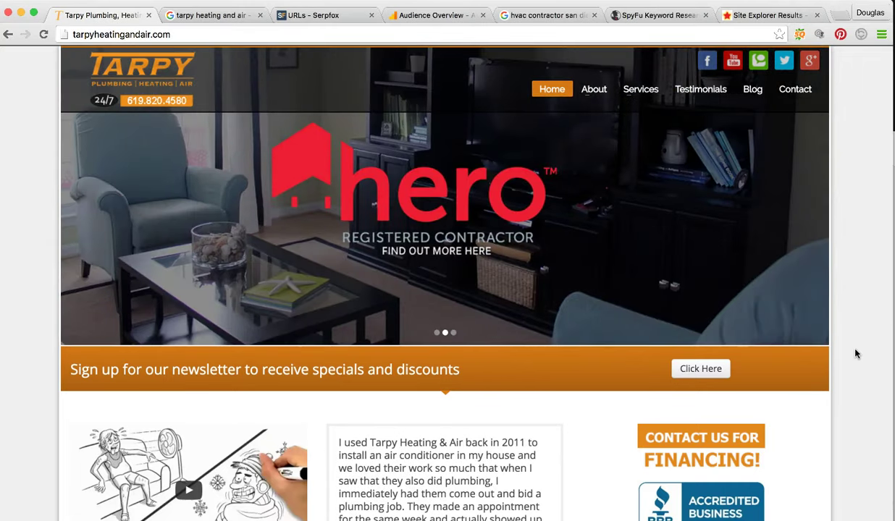
click(873, 406)
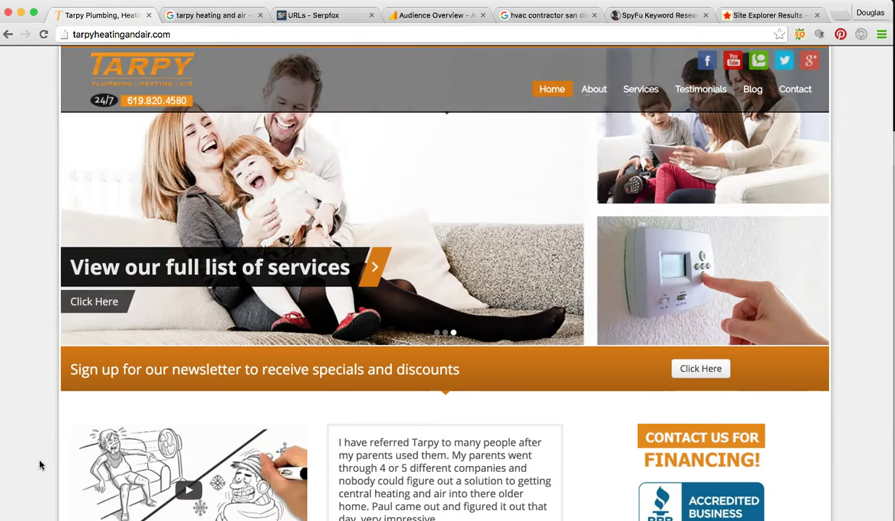
click(30, 465)
scroll(30, 465, down, 1)
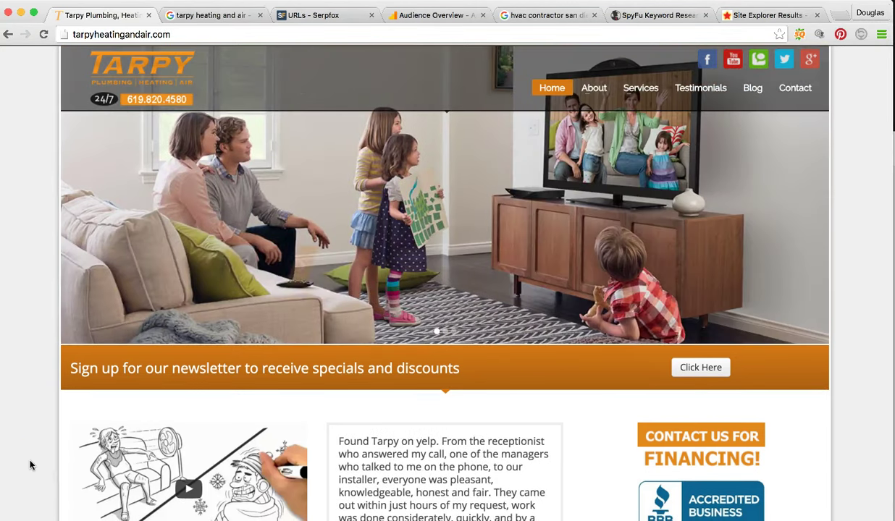
click(31, 472)
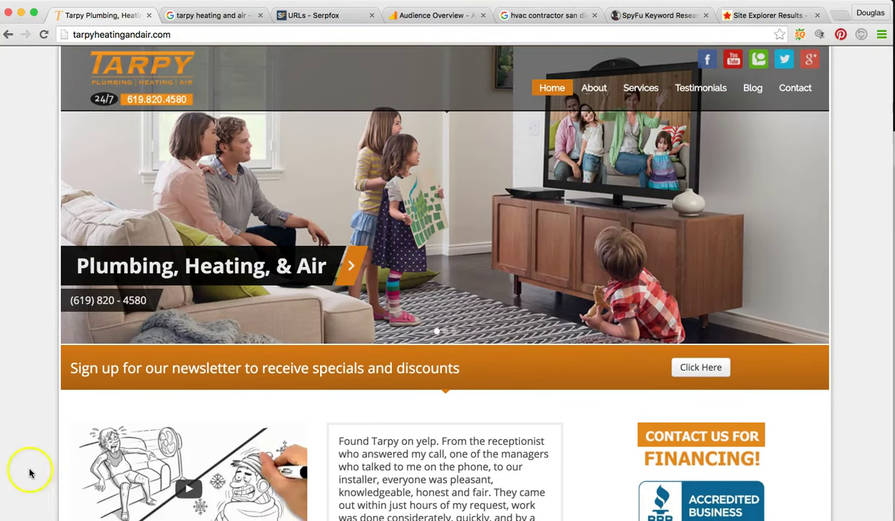